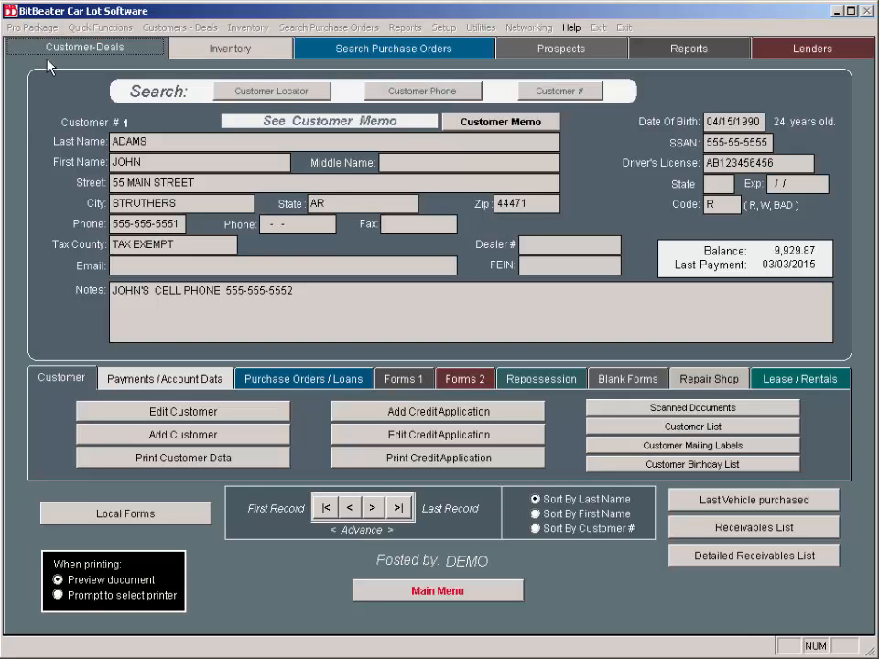
# Select the second customer in the customer locator and start a loan payment on their 1990 Ford F-150 purchase order
pyautogui.click(272, 93)
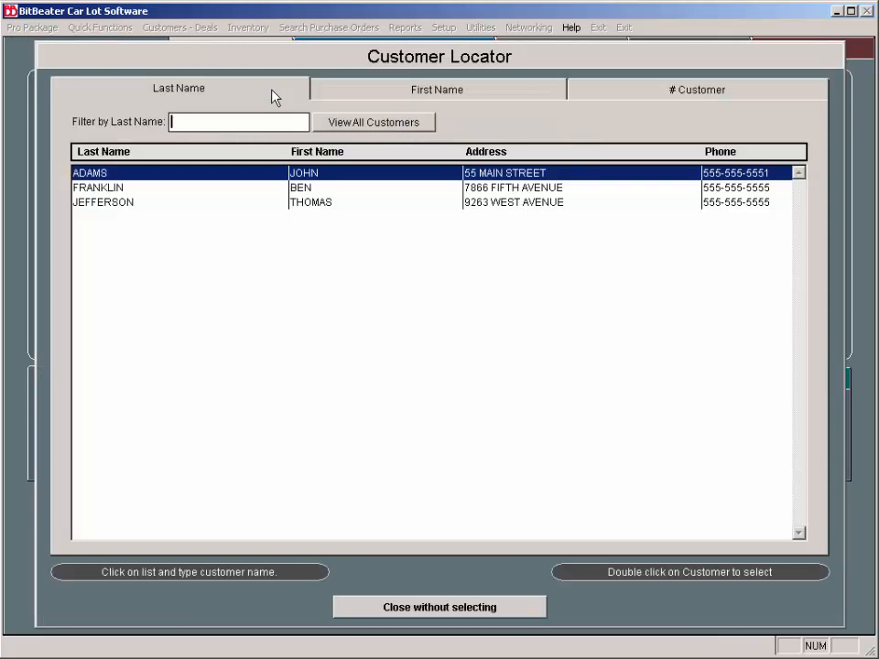
pyautogui.doubleClick(114, 188)
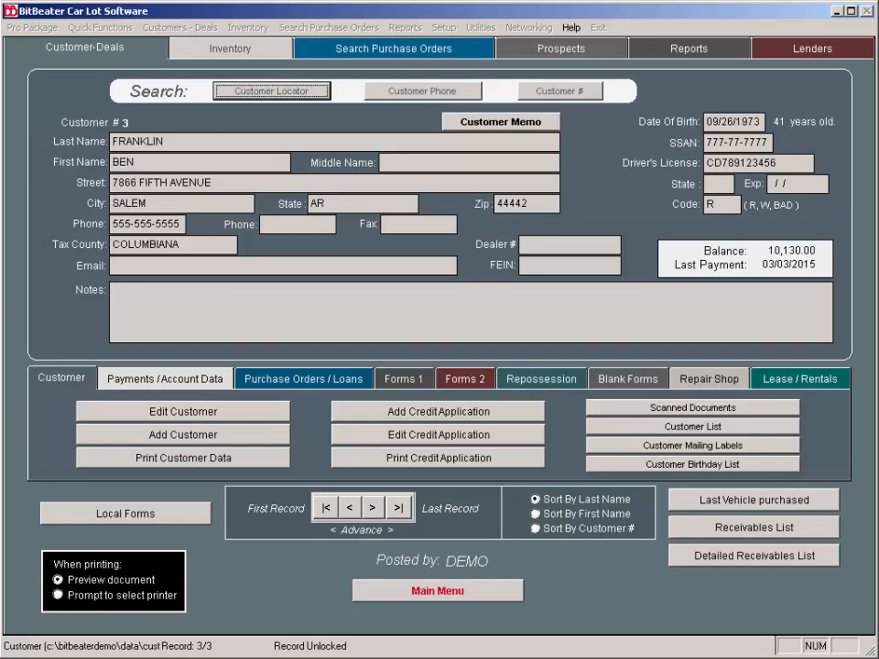
pyautogui.click(152, 385)
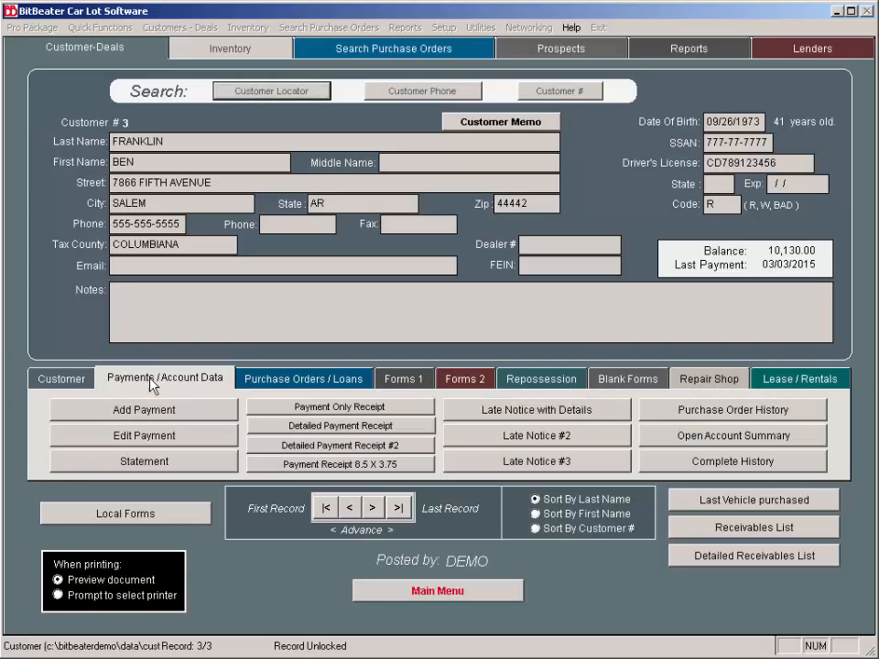
pyautogui.click(170, 414)
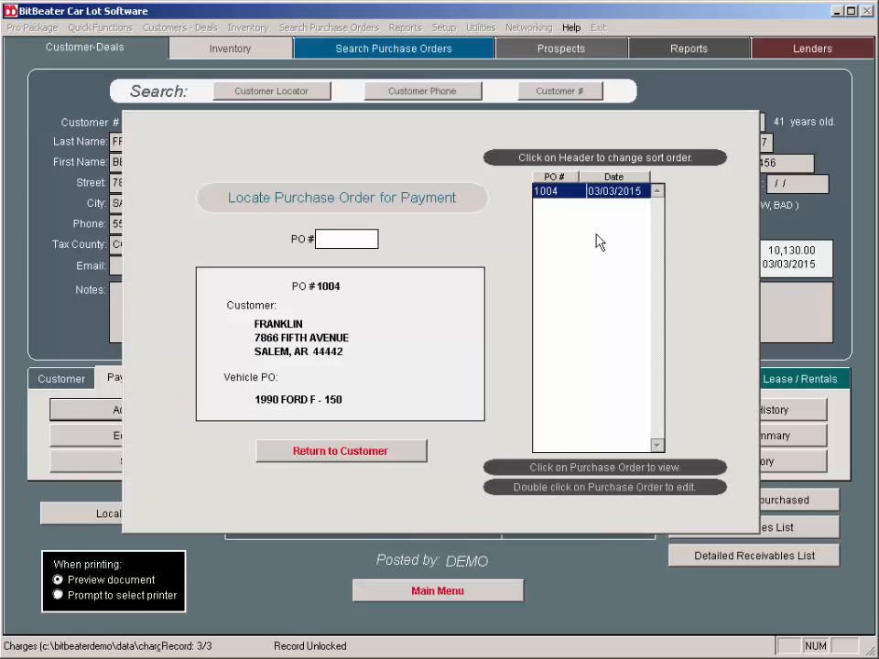
pyautogui.doubleClick(612, 191)
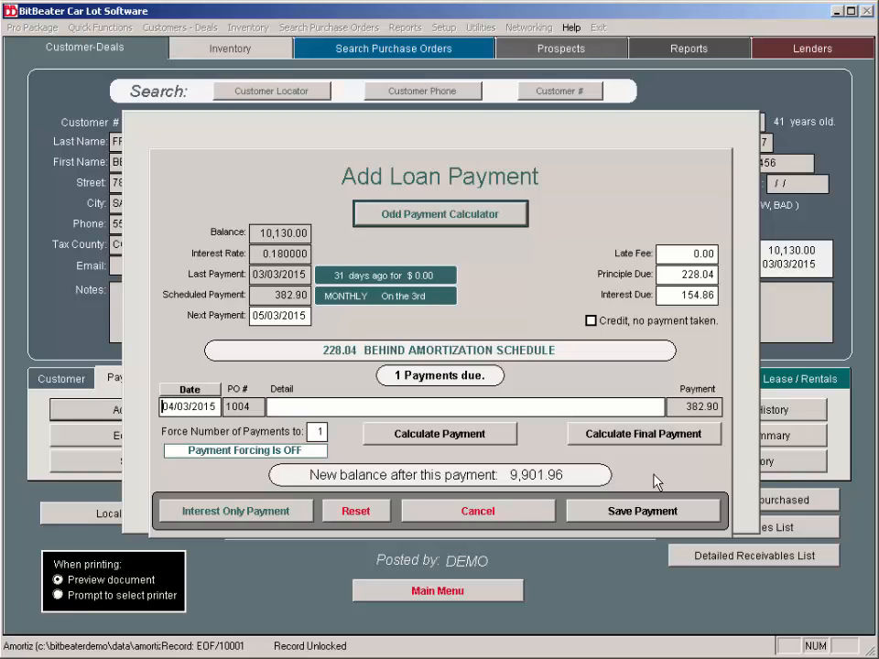
# Calculate an odd payment with a total amount of 200.00 and apply the correction to the loan payment
pyautogui.click(464, 211)
pyautogui.write('200')
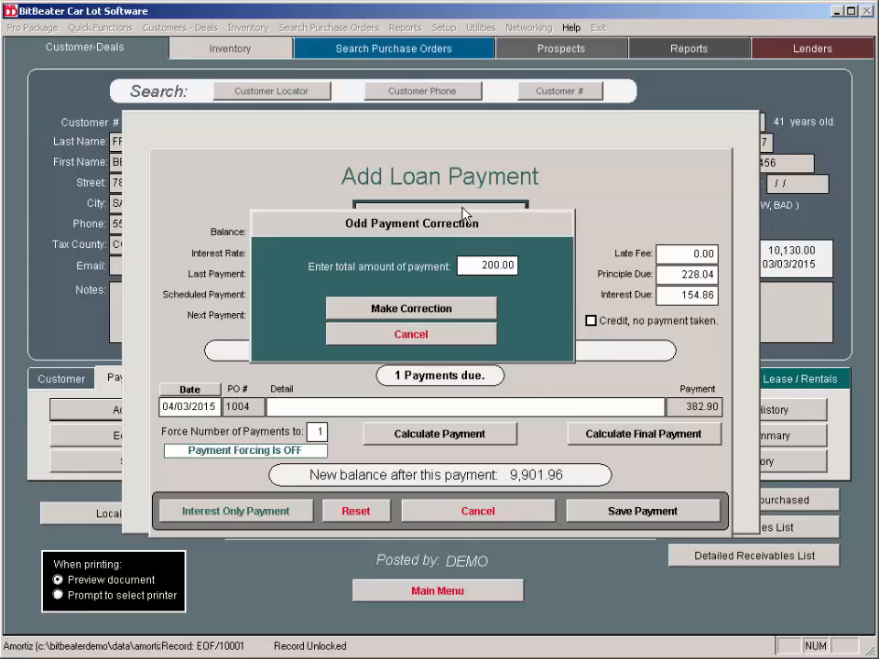
pyautogui.press('Tab')
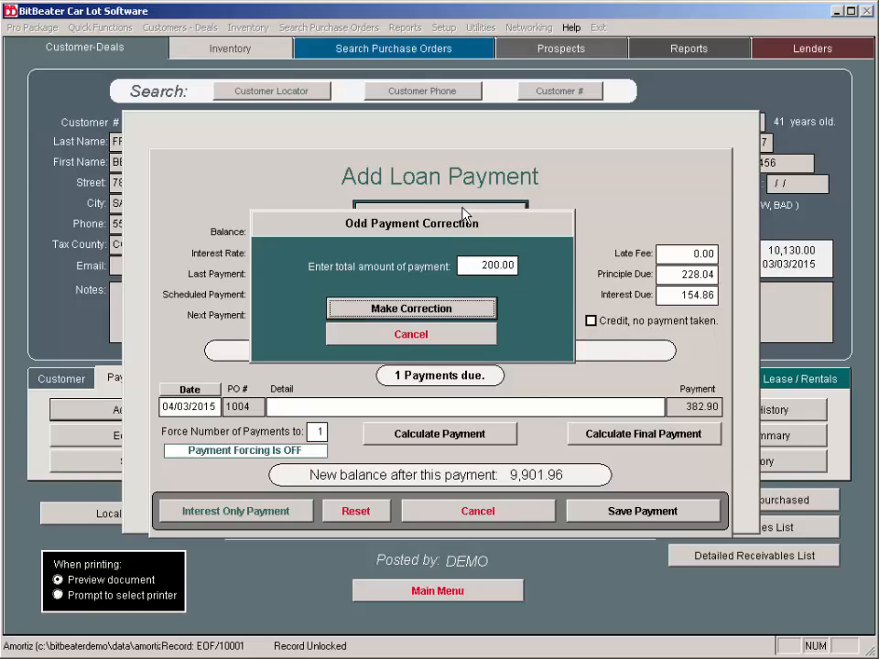
pyautogui.click(453, 311)
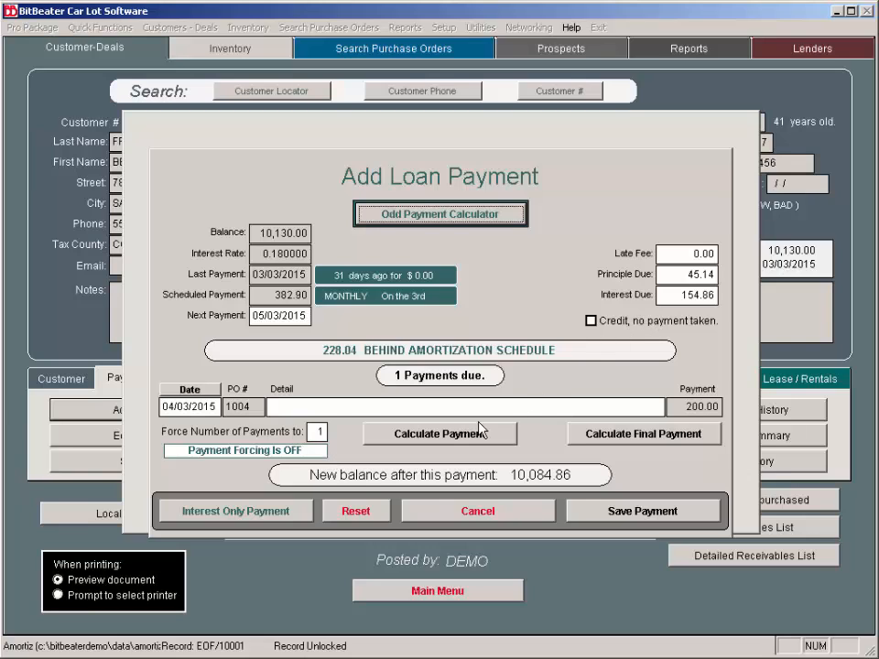
# Calculate an interest-only payment of 150.00, continue through the automatic calculations, and reset the payment form
pyautogui.click(282, 518)
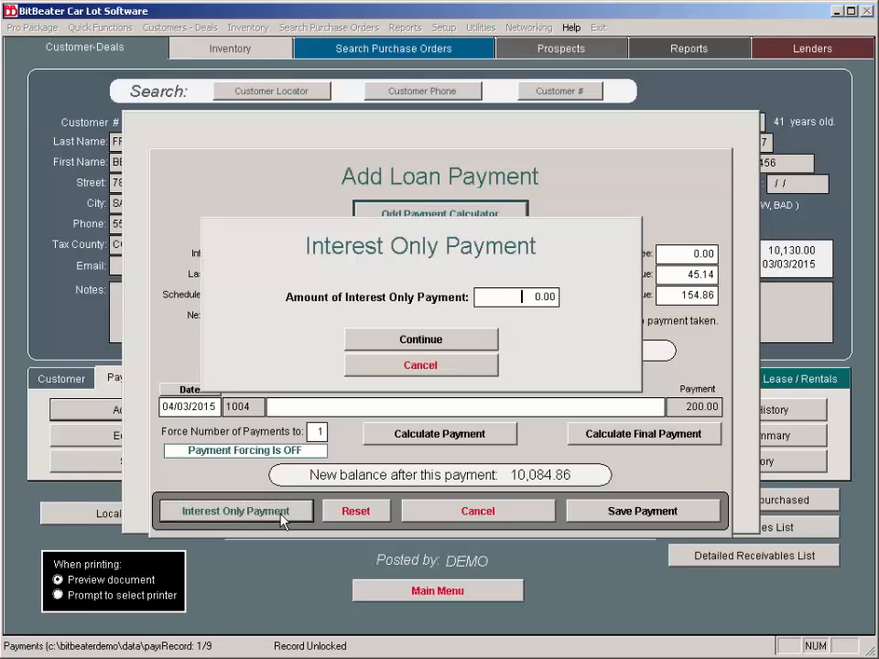
pyautogui.write('150')
pyautogui.click(446, 344)
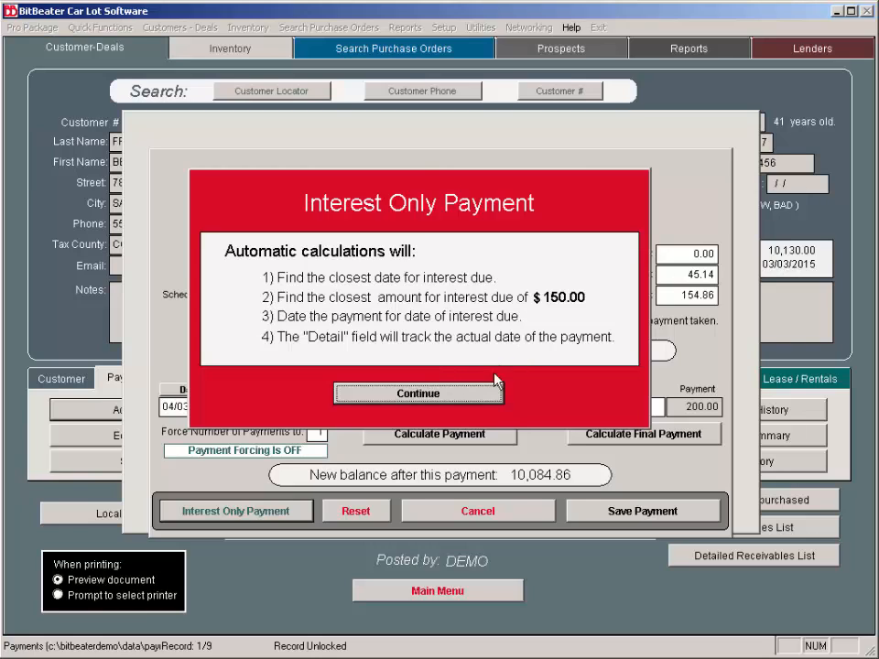
pyautogui.click(478, 392)
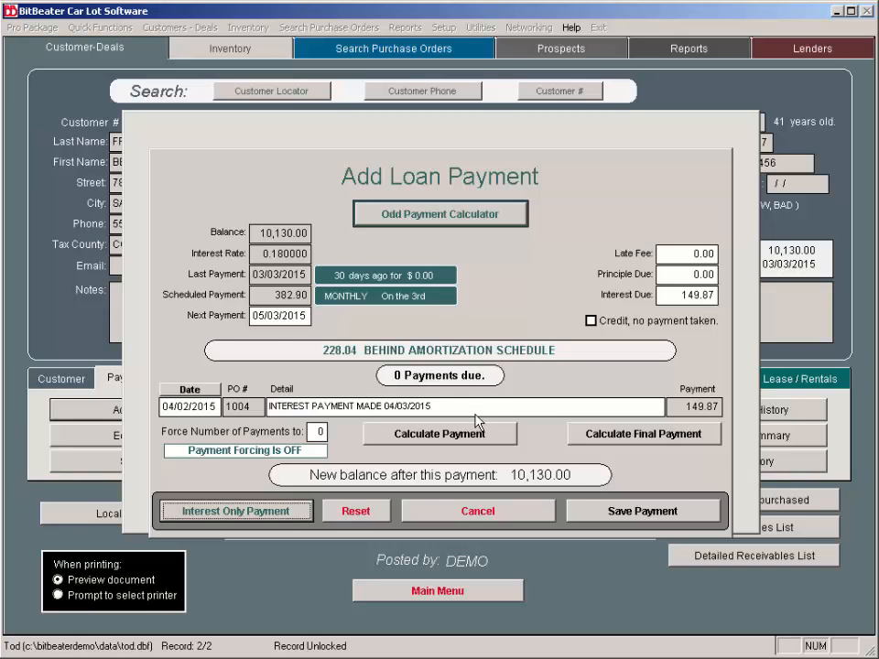
pyautogui.click(612, 513)
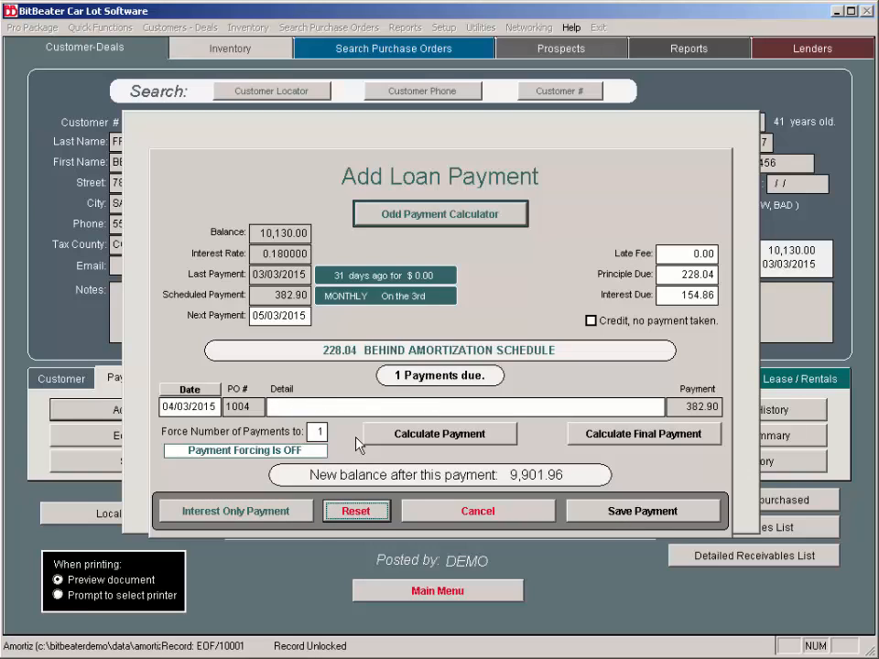
# Set the payment date to 06/03/2015 and recalculate the payment
pyautogui.click(164, 408)
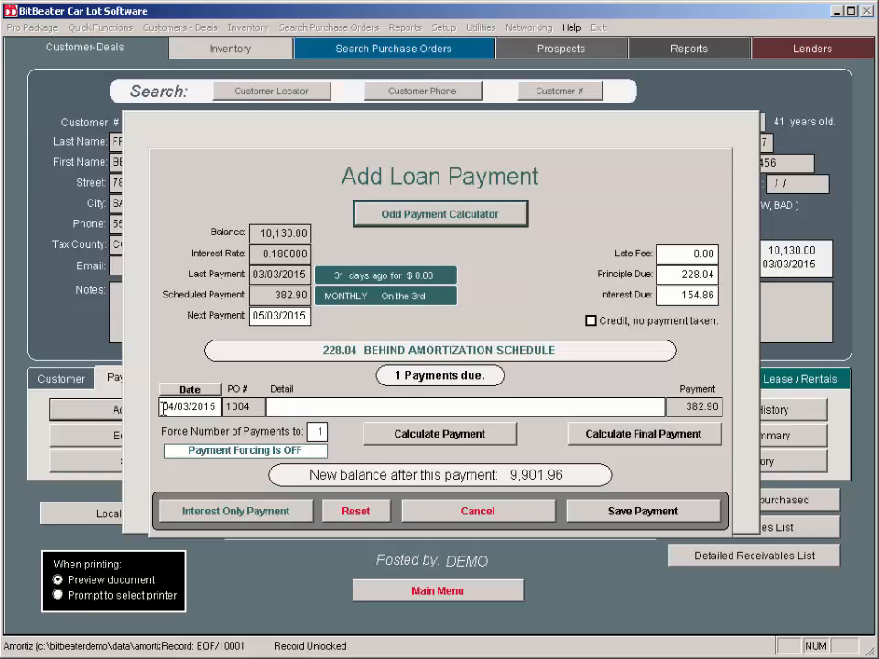
pyautogui.write('06')
pyautogui.click(389, 434)
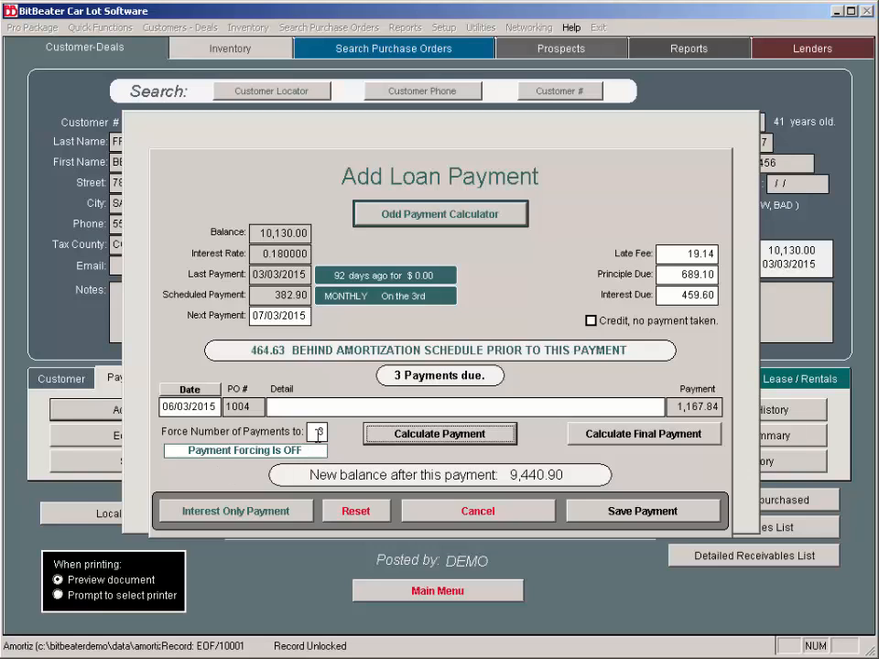
# Force the number of payments to 2 and recalculate the payment
pyautogui.moveTo(311, 431); pyautogui.dragTo(335, 435)
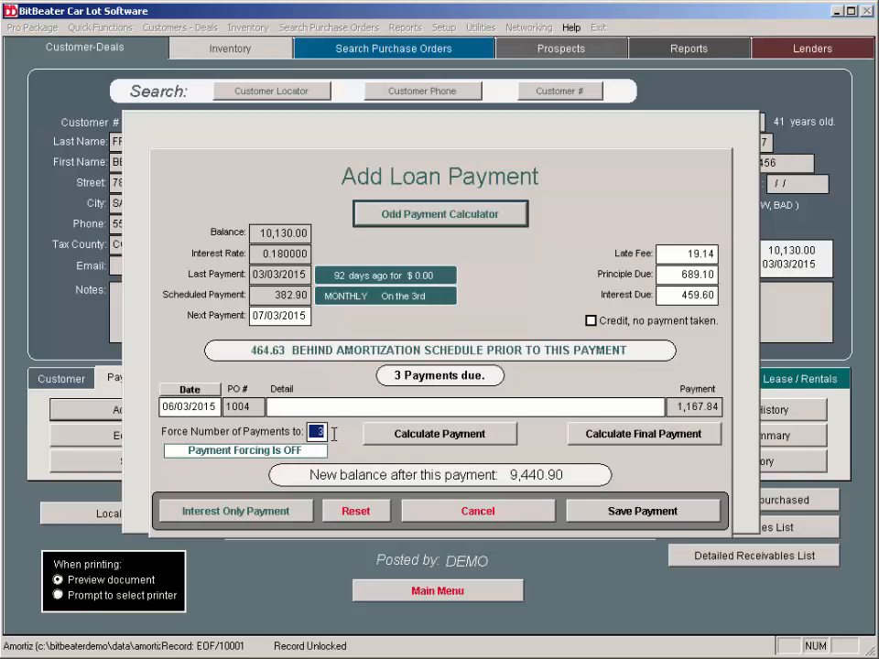
pyautogui.write('4')
pyautogui.press('BackSpace')
pyautogui.write('2')
pyautogui.click(438, 434)
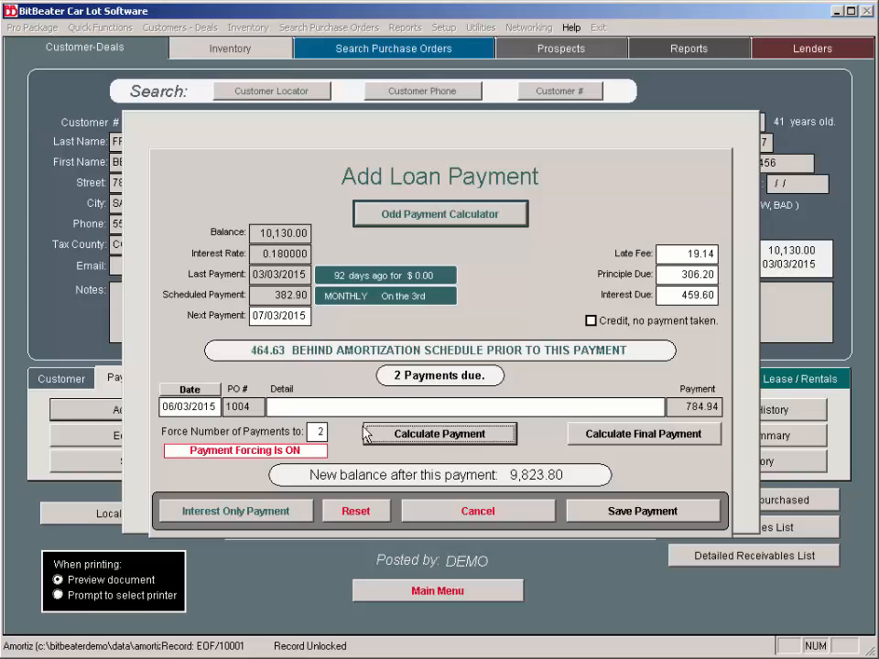
# Force the number of payments to 4, recalculate the payment, and reset the form to its defaults
pyautogui.click(317, 432)
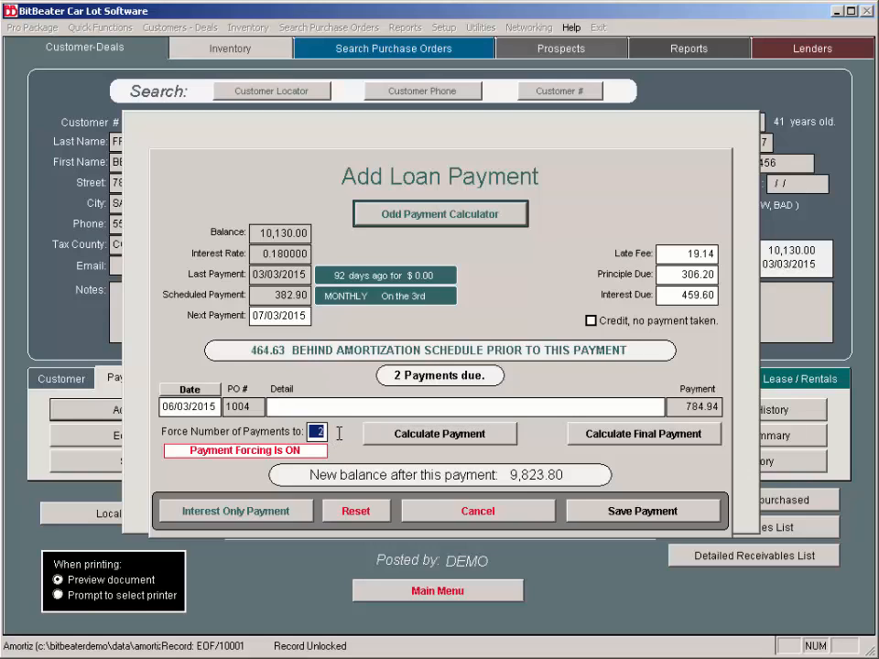
pyautogui.write('4')
pyautogui.click(422, 440)
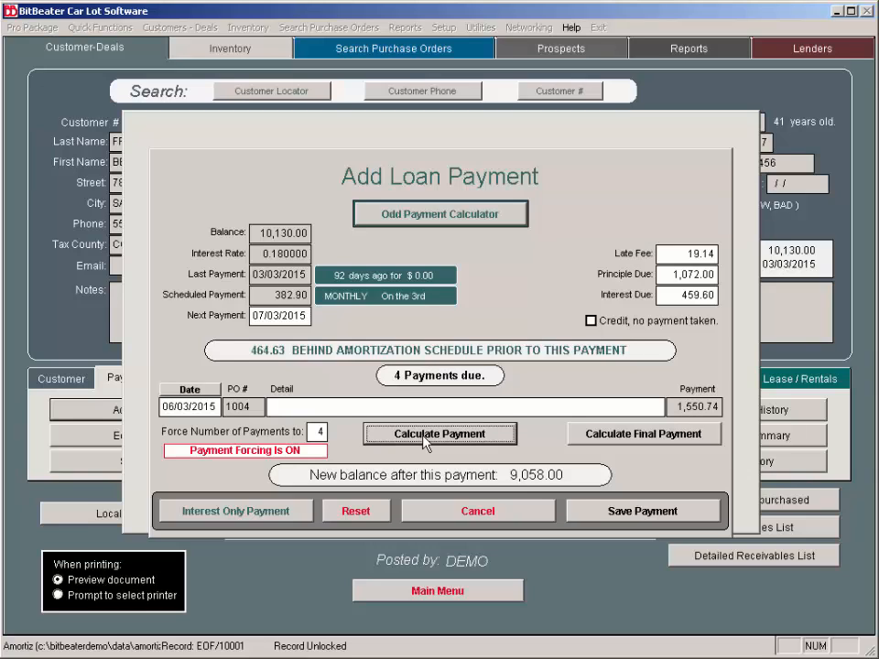
pyautogui.click(357, 511)
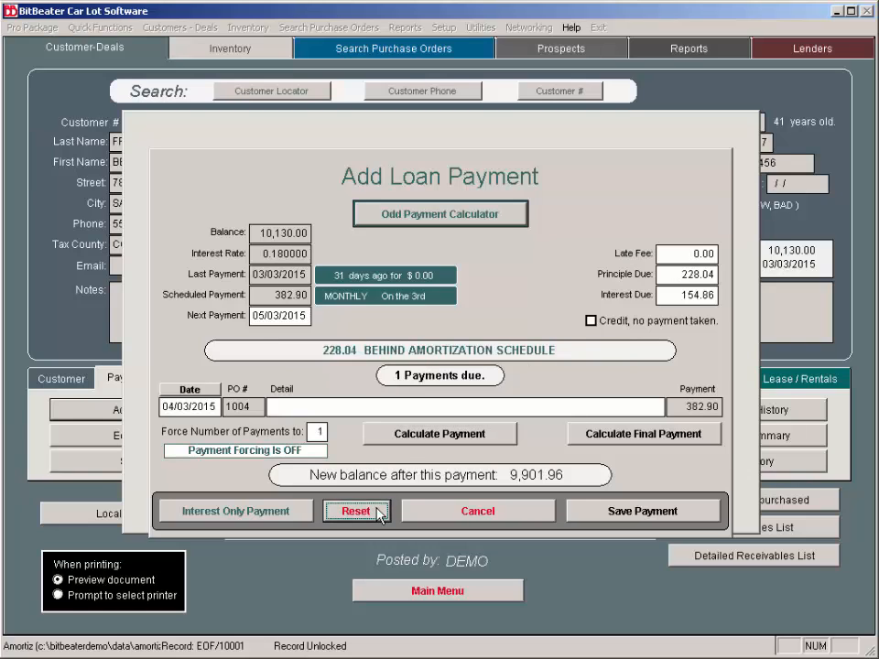
# Save the regular scheduled loan payment and print its payment receipt, returning to the customer record
pyautogui.click(671, 513)
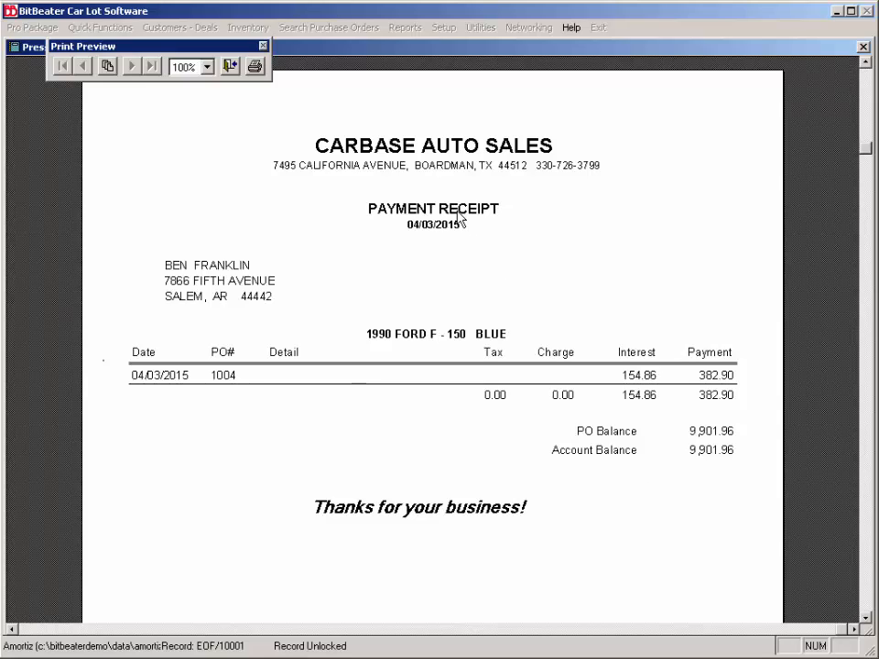
pyautogui.click(254, 65)
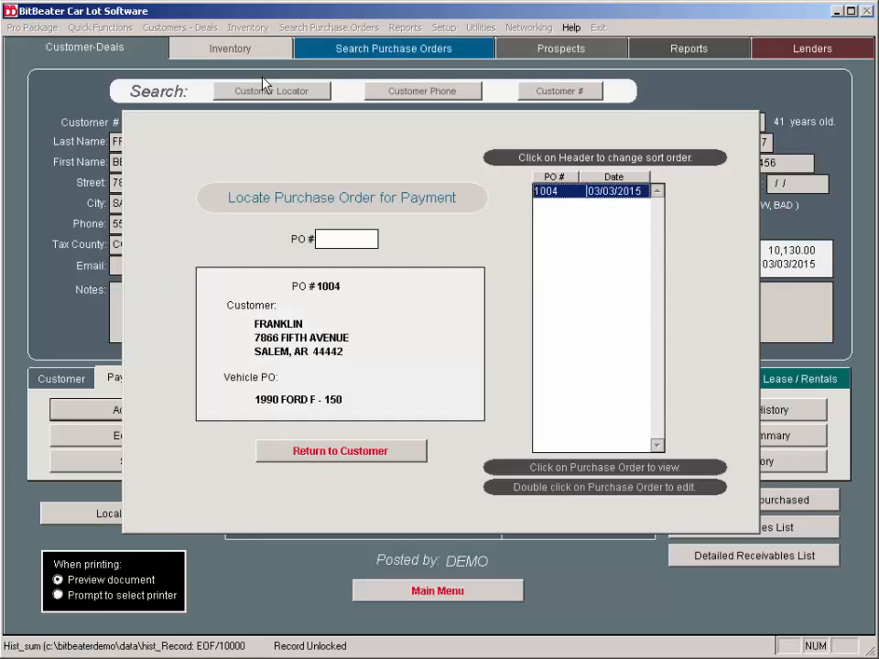
pyautogui.click(356, 453)
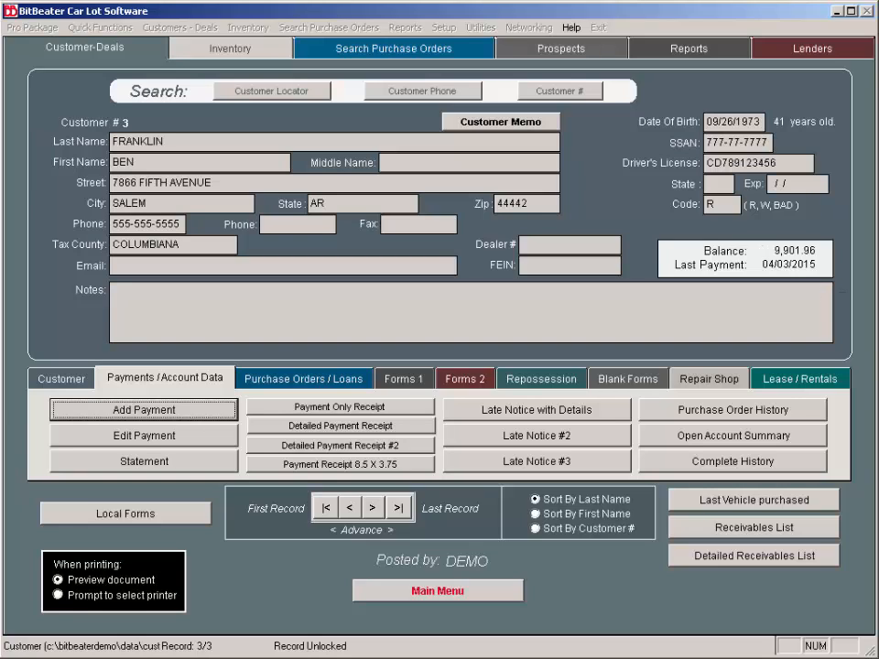
# Generate the purchase order history for the customer's 03/03/2015 purchase order and print the report
pyautogui.click(796, 418)
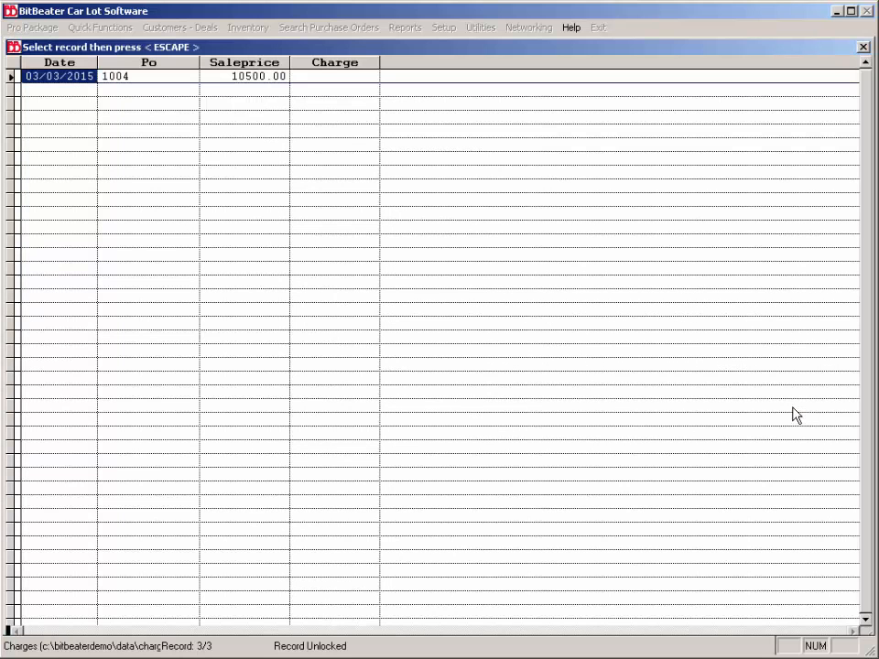
pyautogui.click(174, 77)
pyautogui.press('Escape')
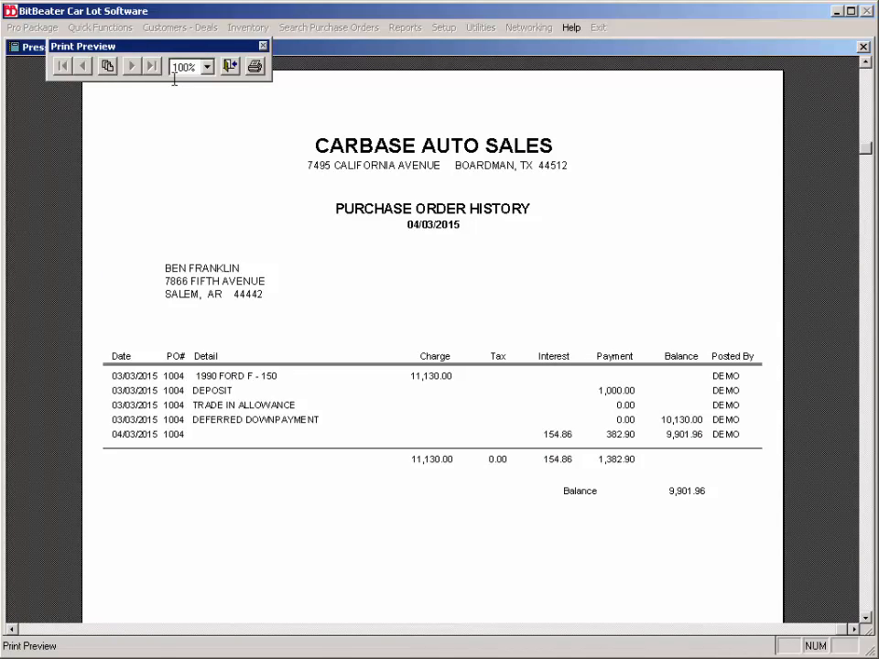
pyautogui.click(259, 76)
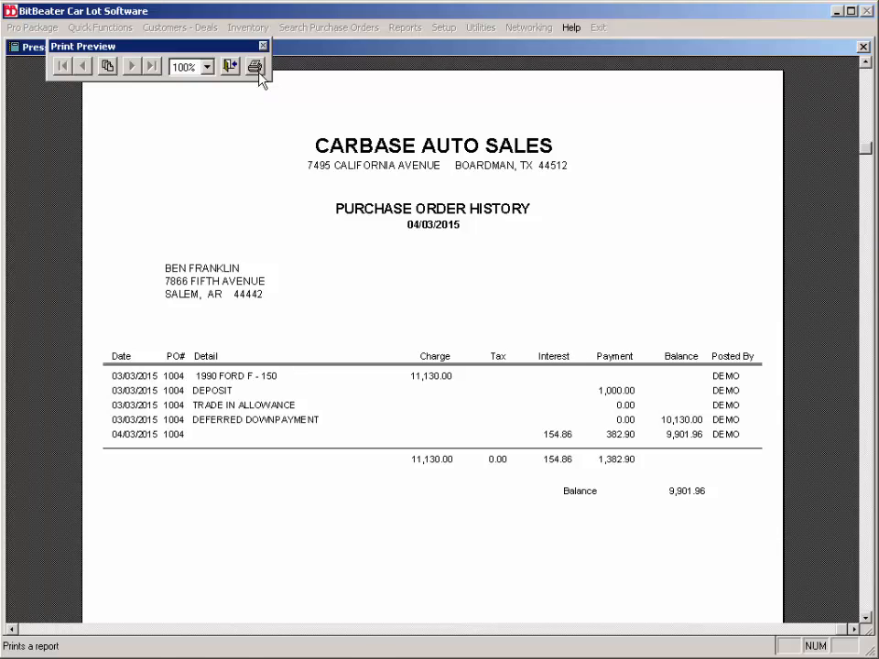